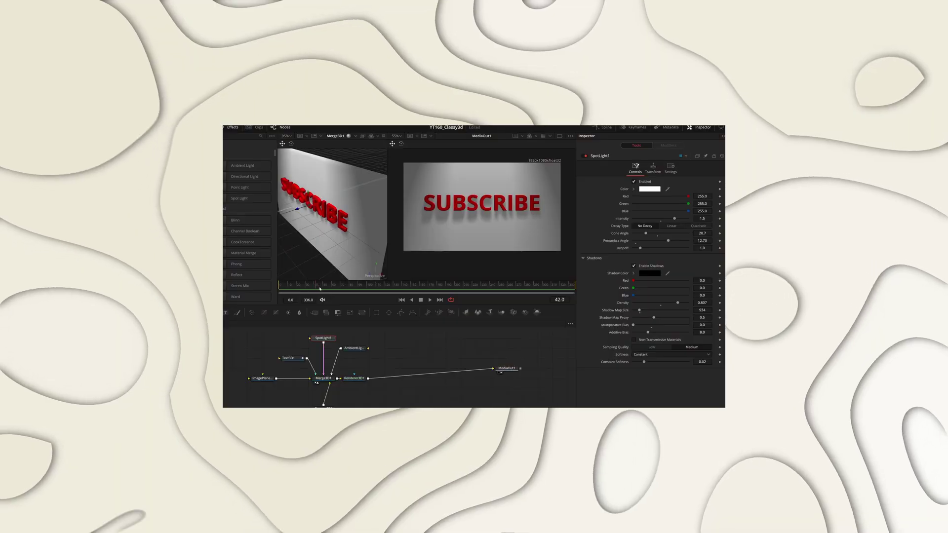
Step: Scrub forward in the SUBSCRIBE scene to watch the spotlight's shadow shift
left_click_drag(319, 289, 354, 290)
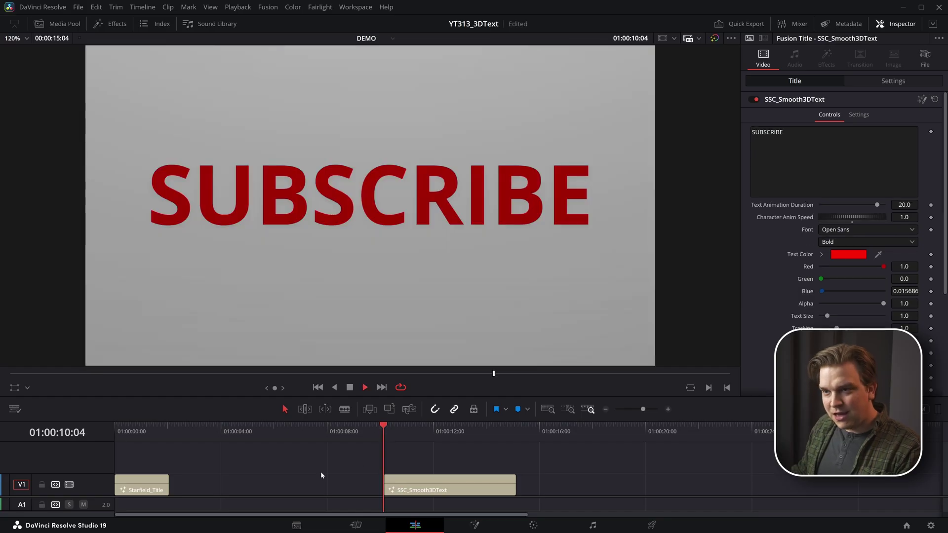
Step: Play the SUBSCRIBE title once, then select the SSC_Smooth3DText clip on the timeline
key("space")
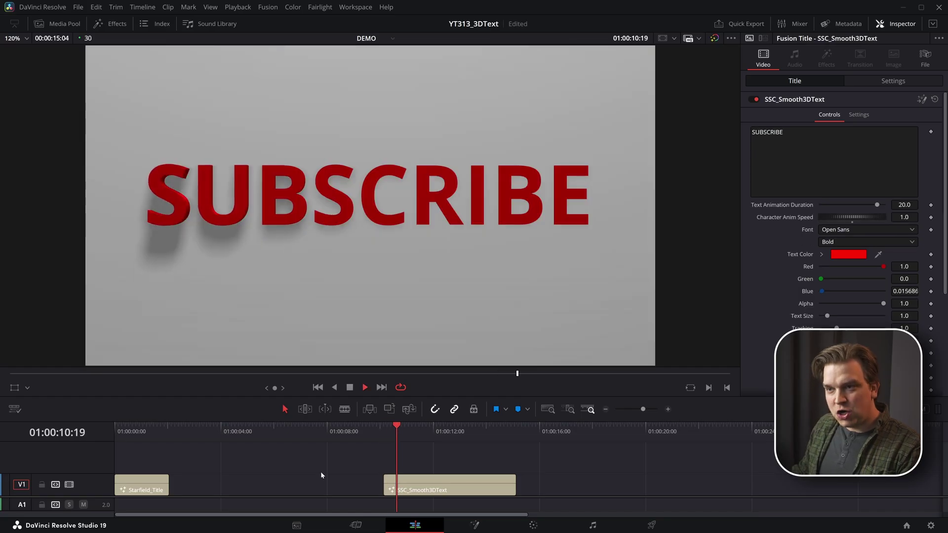
key("space")
left_click(458, 490)
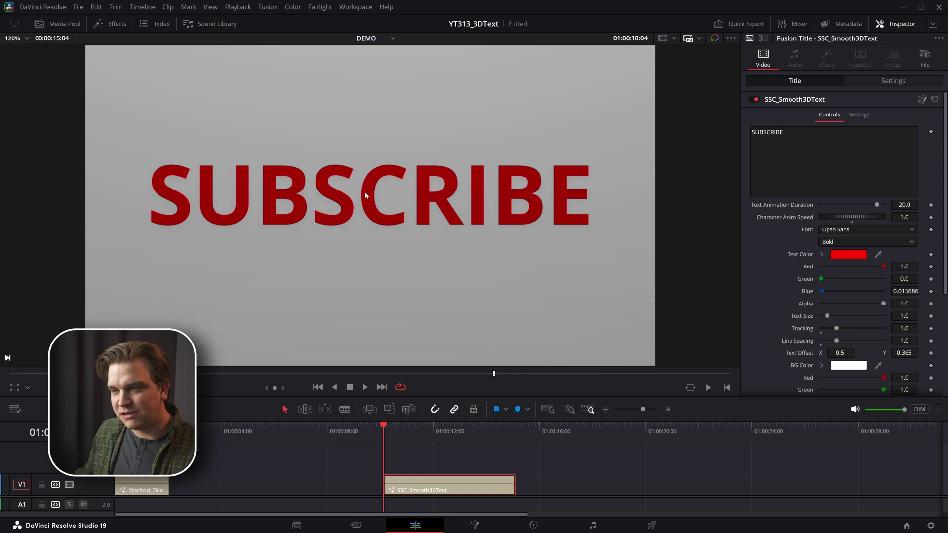
Step: Play the SUBSCRIBE title until the red letters and soft shadow appear, then stop
key("space")
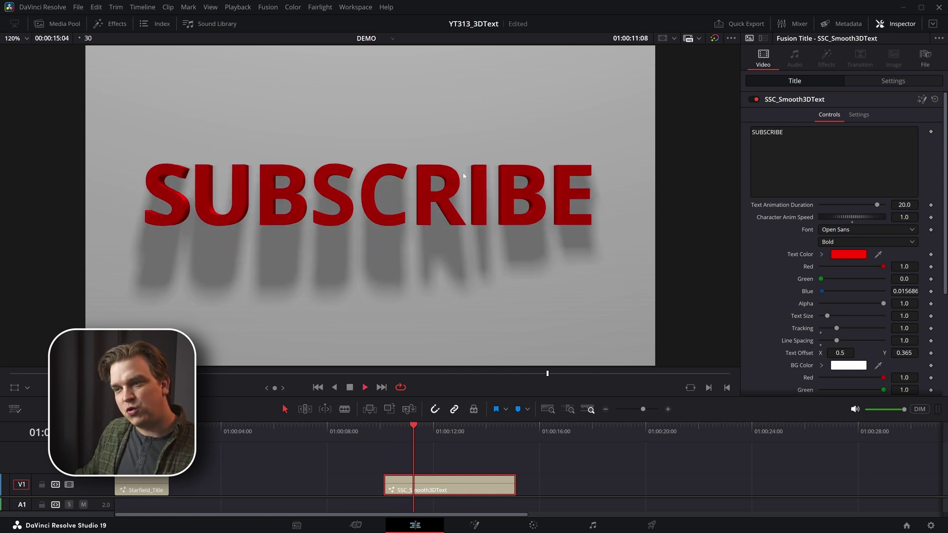
key("space")
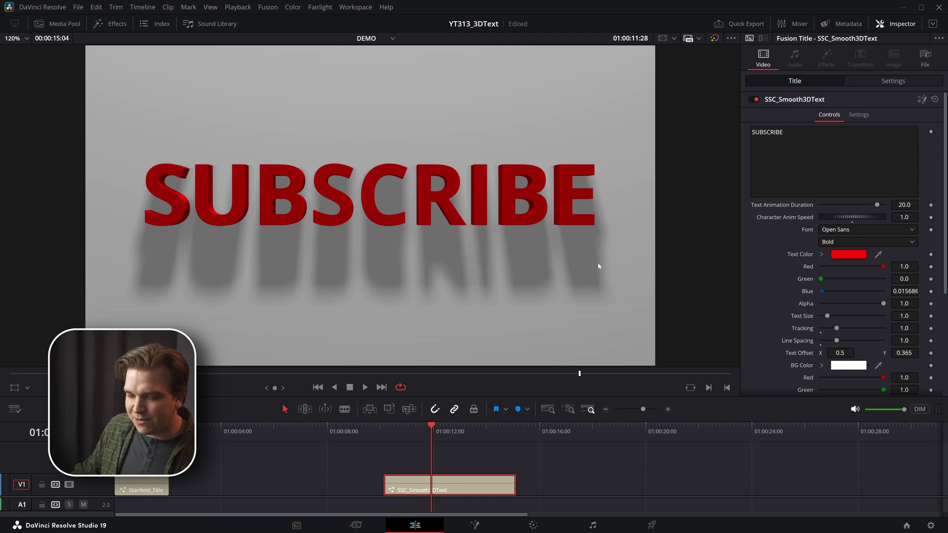
scroll(806, 212, "down", 4)
scroll(788, 284, "up", 4)
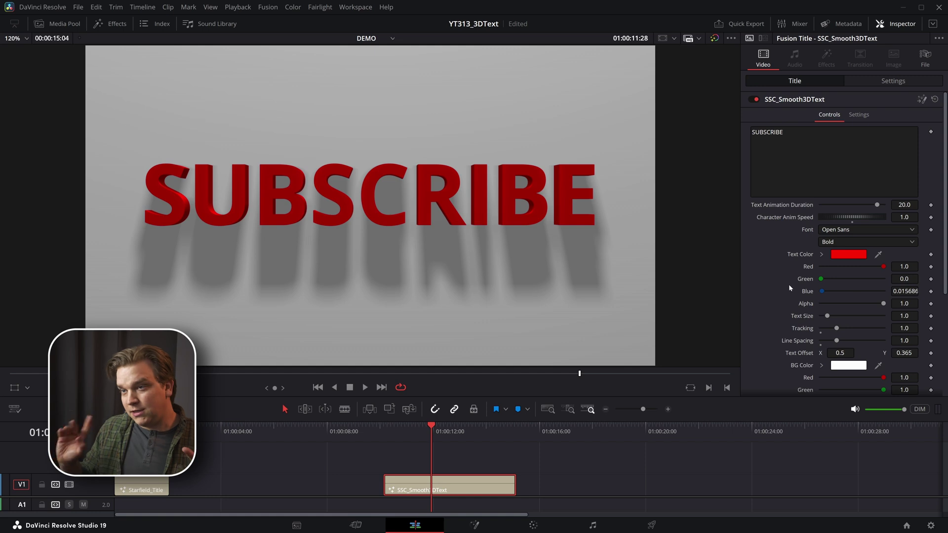
Step: Replace SUBSCRIBE with TEXT in the Inspector's text box
double_click(766, 132)
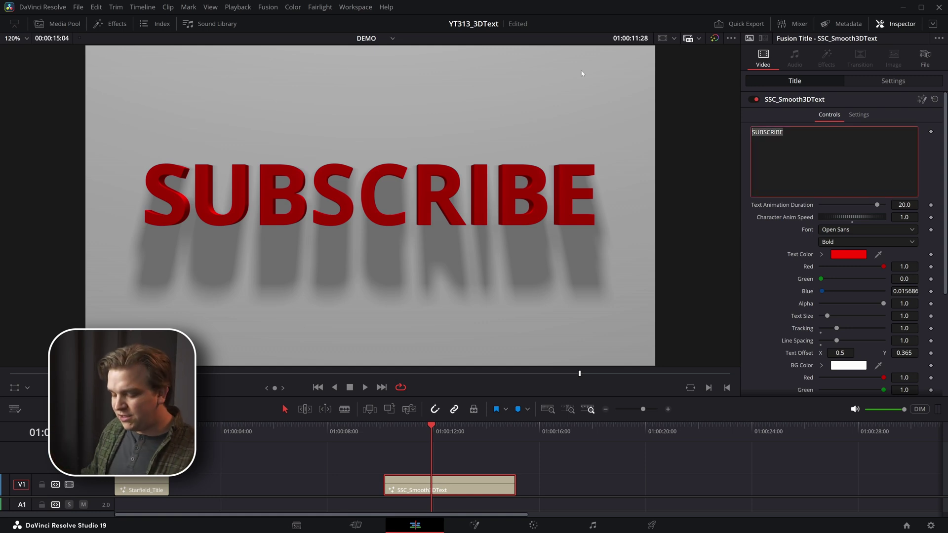
type("TEXT")
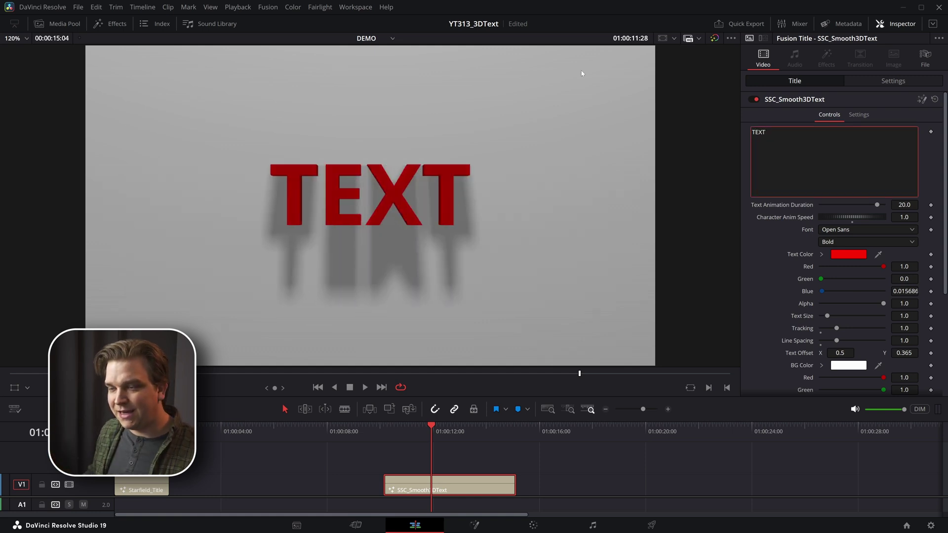
scroll(790, 296, "down", 4)
scroll(790, 306, "up", 4)
scroll(791, 316, "down", 4)
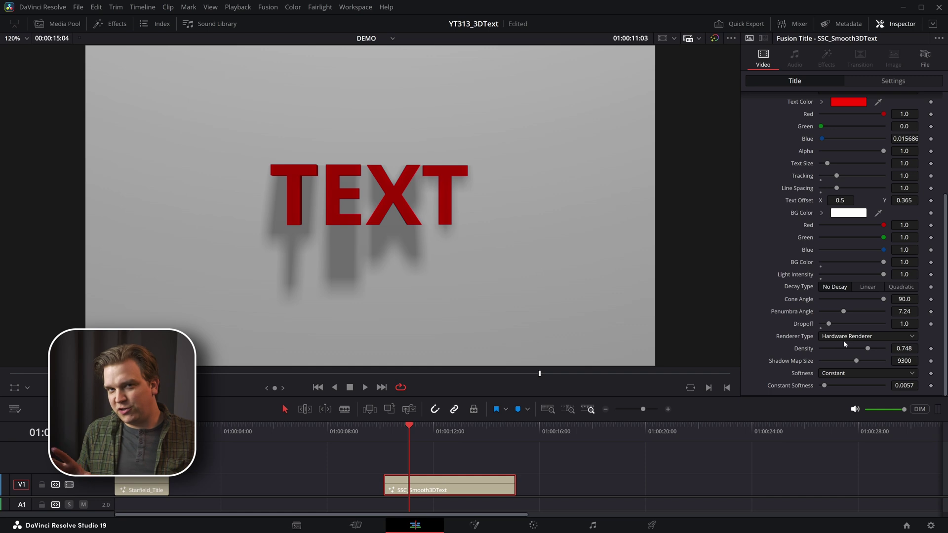
Step: Check the renderer options and set the playback render cache to Smart
left_click(834, 337)
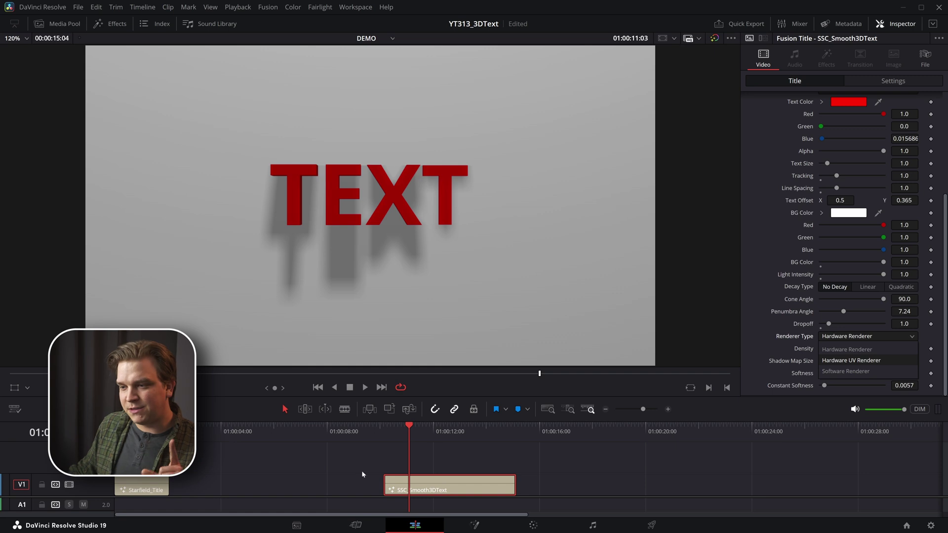
left_click(238, 7)
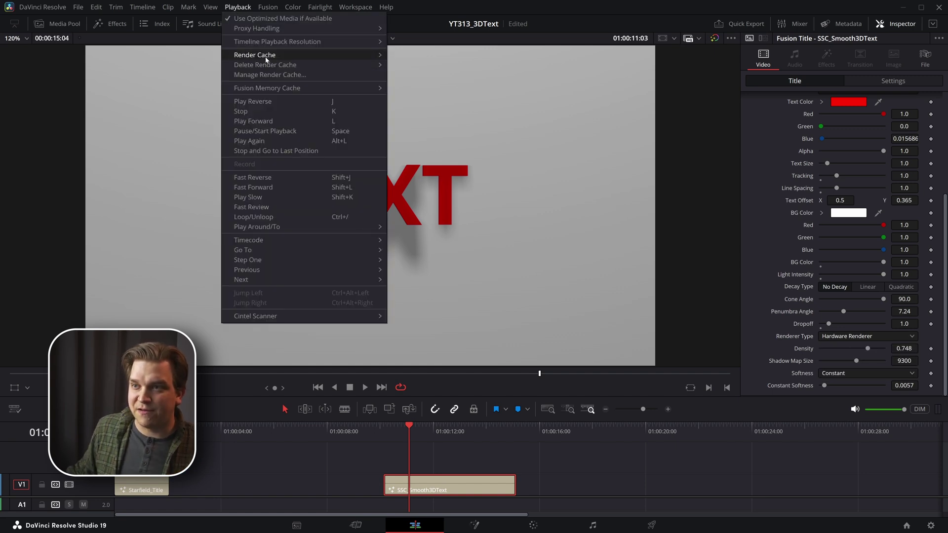
mouse_move(267, 58)
left_click(431, 65)
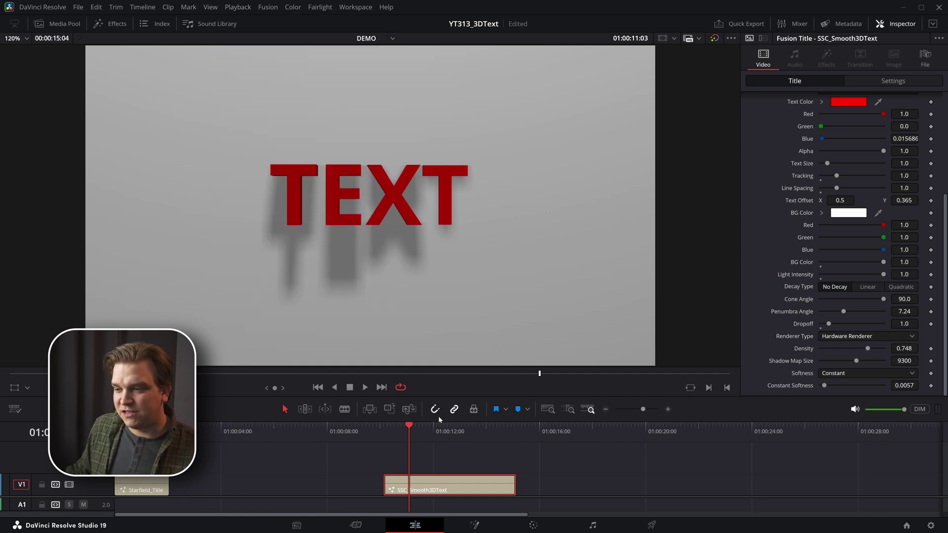
Step: Replay the TEXT title from near its start to check the shadow
left_click(387, 440)
key("space")
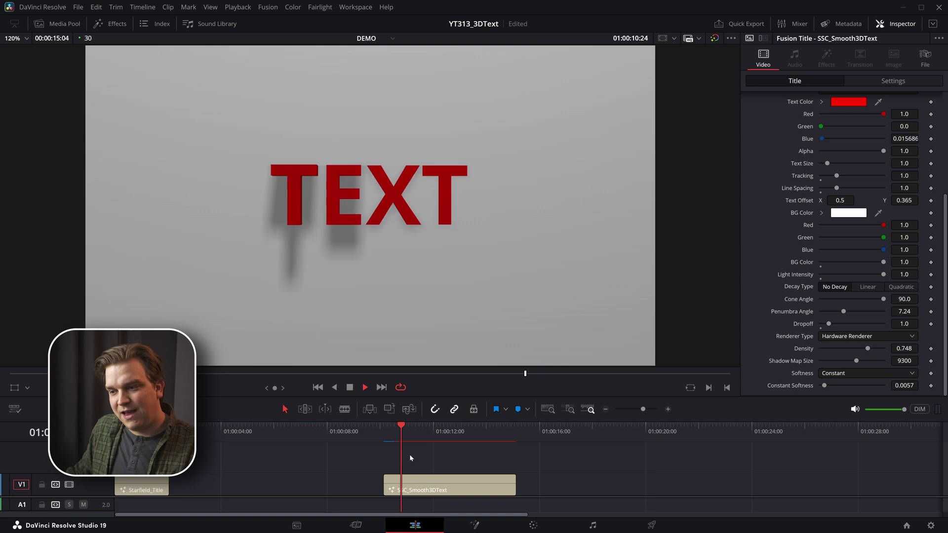
left_click(388, 432)
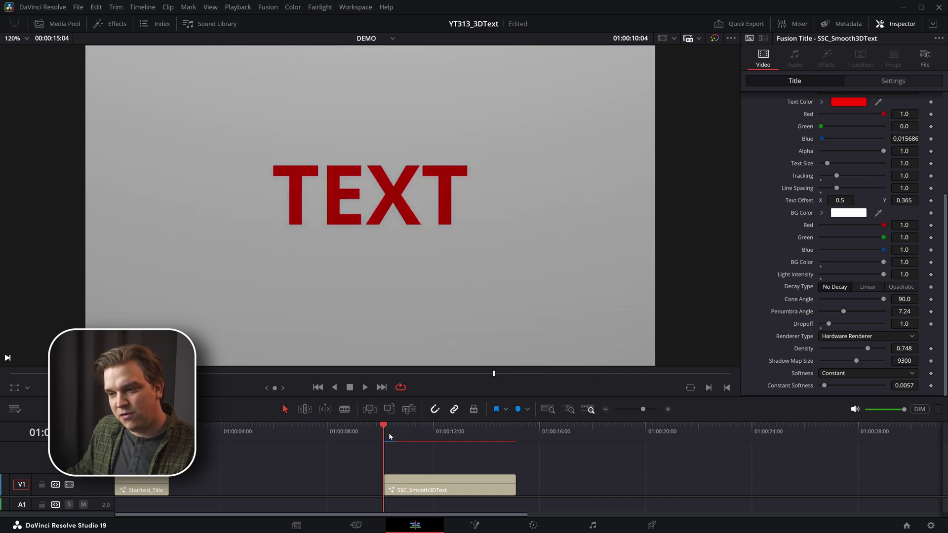
key("space")
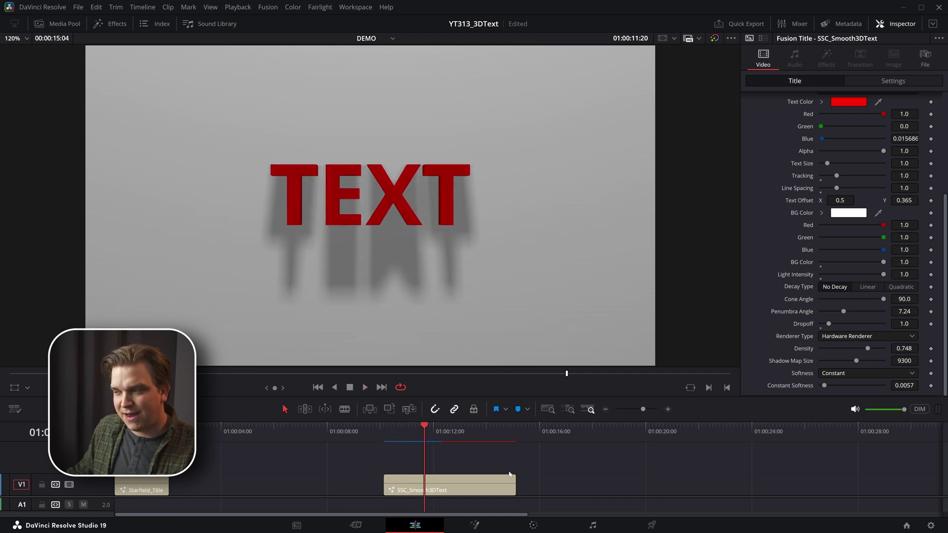
scroll(782, 271, "up", 5)
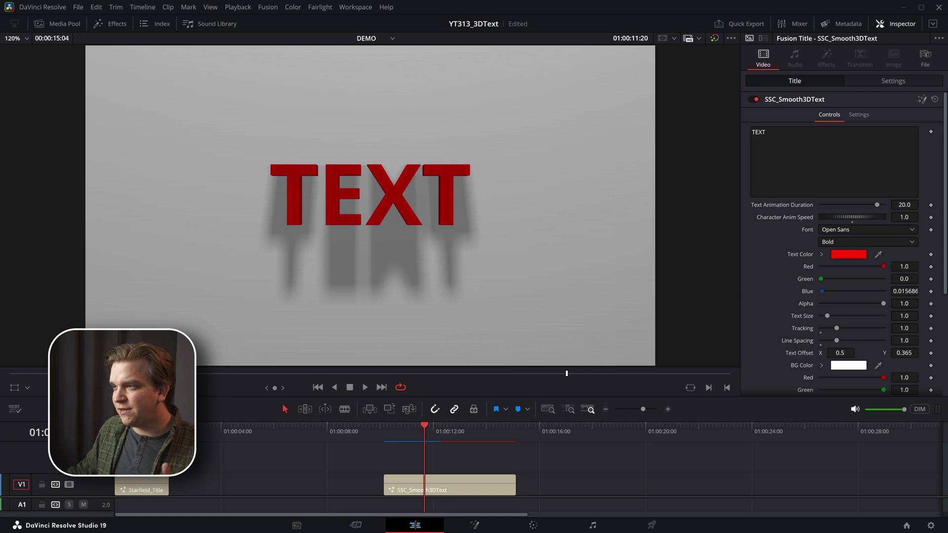
Step: Change the title text from TEXT to HI HI HI and play it back
triple_click(759, 133)
type("HI HI HI")
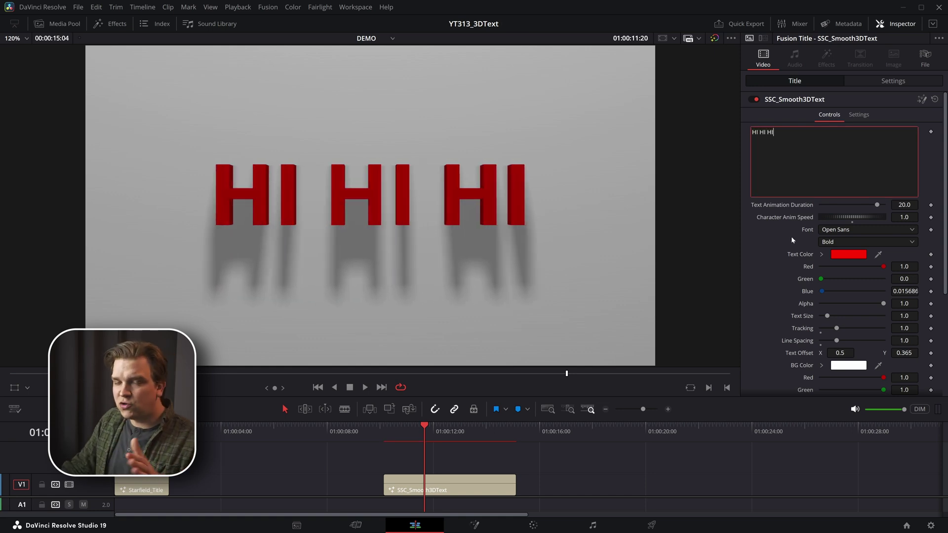
key("space")
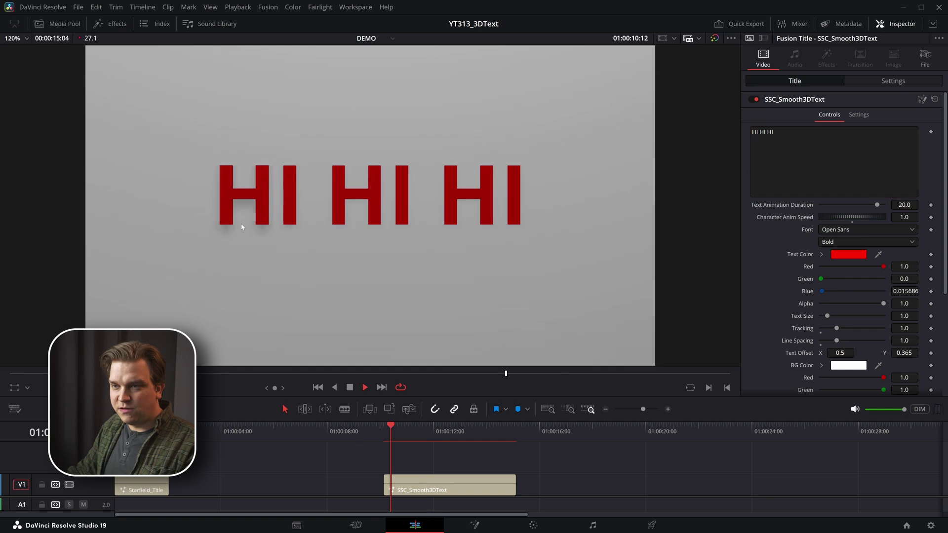
left_click(474, 484)
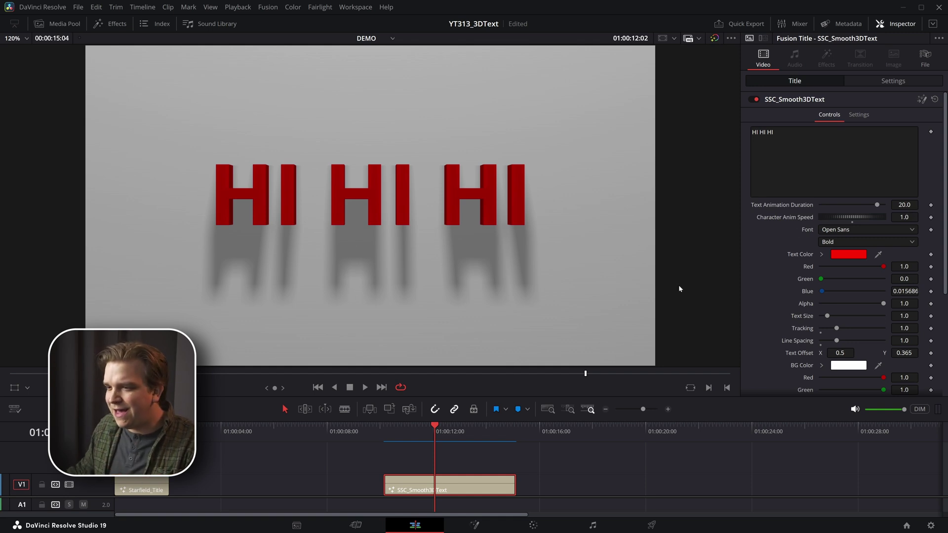
Step: Preview the title, then set Text Animation Duration to 10.0 and replay it
left_click(390, 444)
key("space")
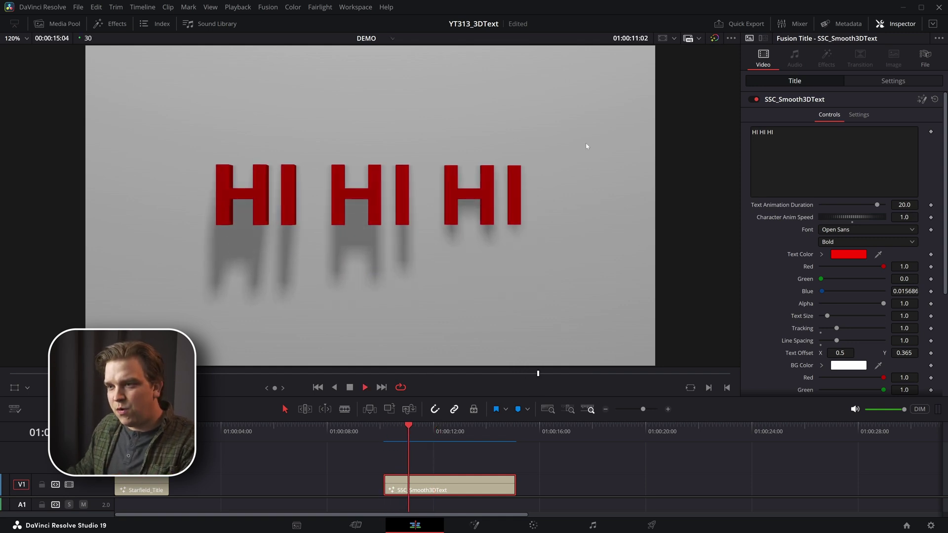
key("space")
left_click(904, 204)
type("10")
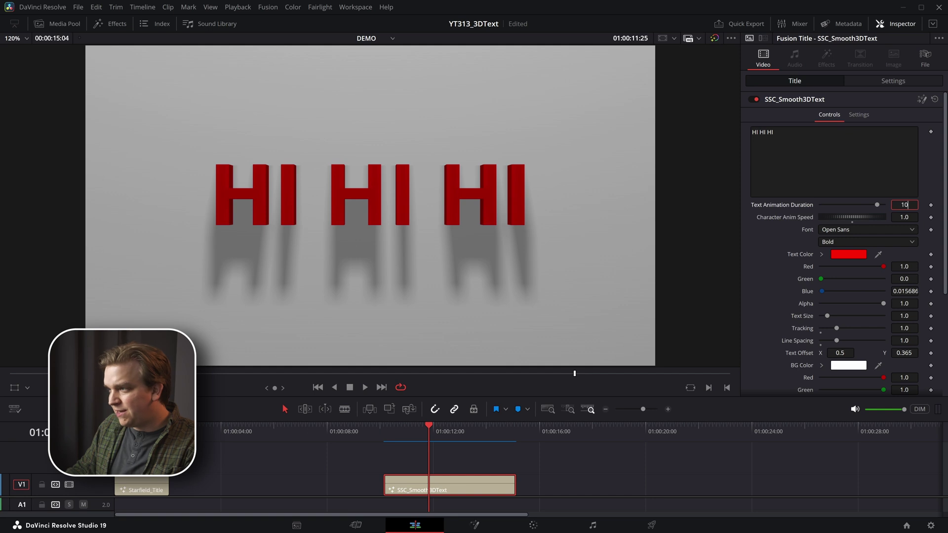
key("Tab")
left_click(399, 435)
key("space")
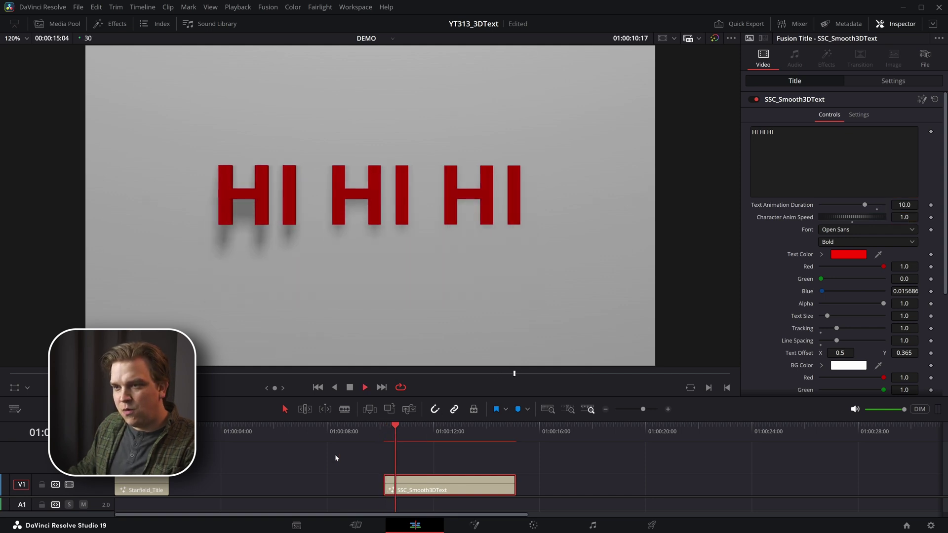
key("space")
Step: Raise Text Animation Duration to 50.0 and preview the title again
left_click(904, 205)
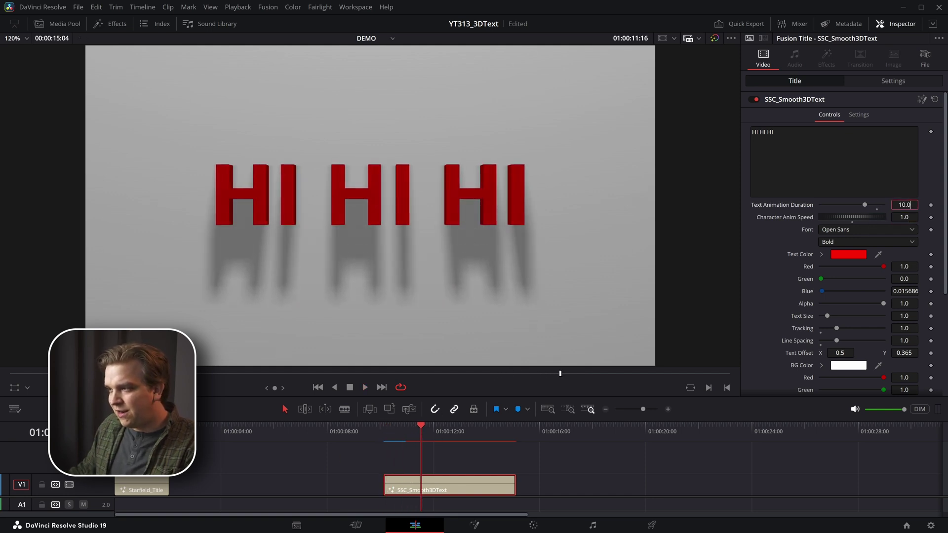
type("50")
key("Tab")
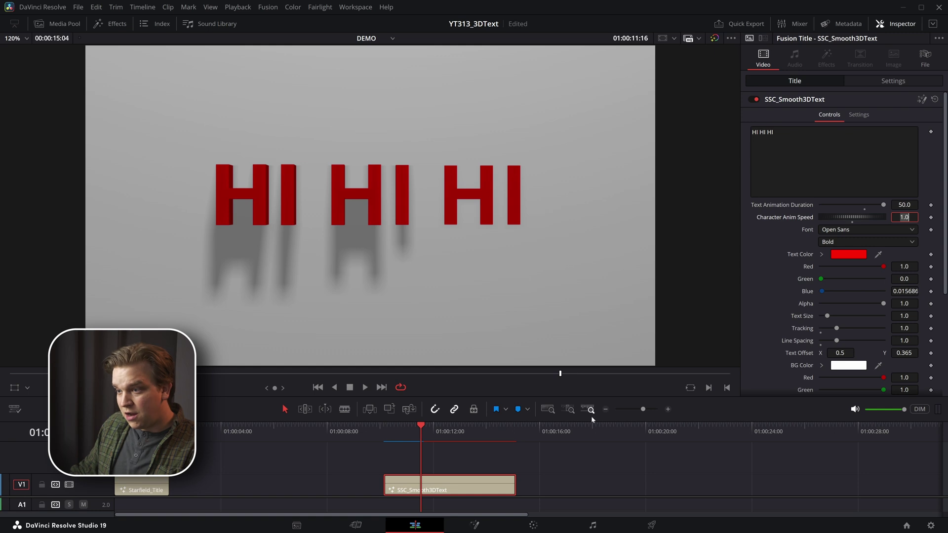
left_click(376, 434)
key("space")
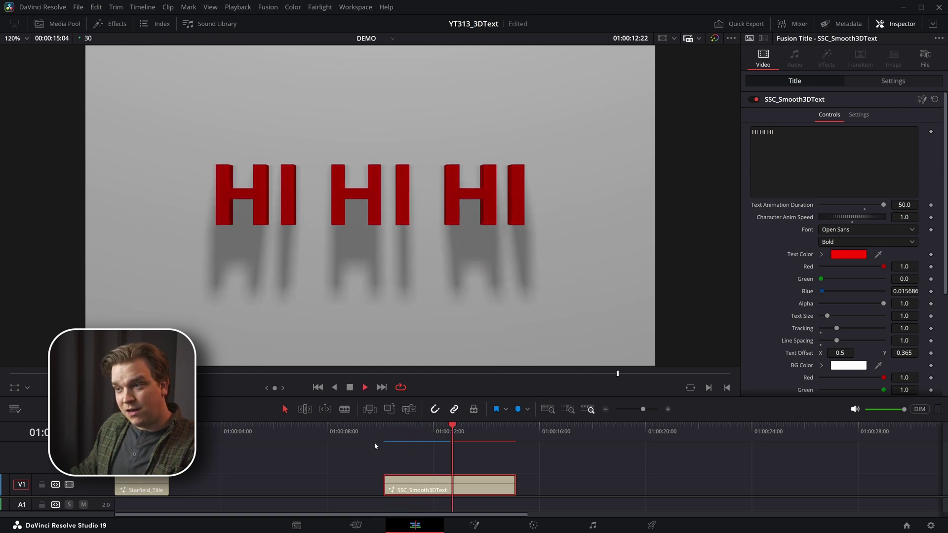
key("space")
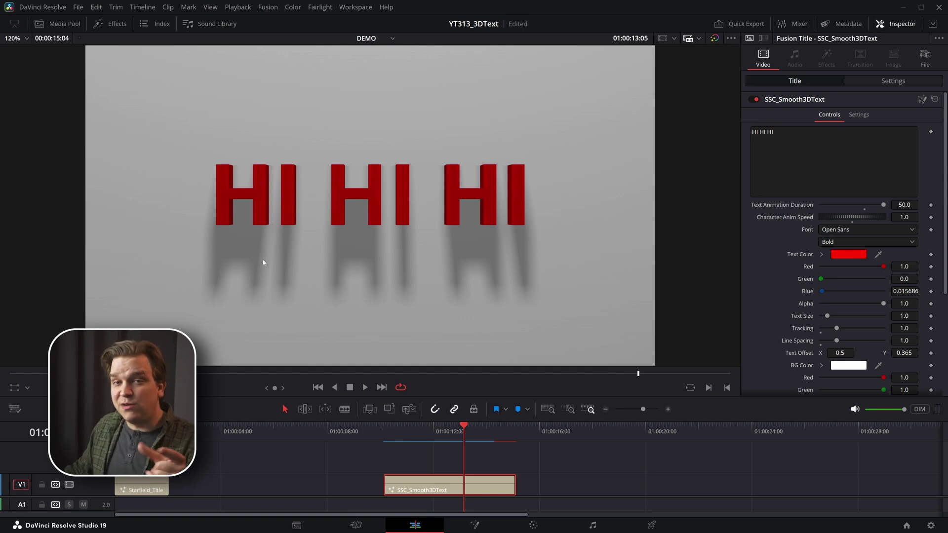
Step: Set Character Anim Speed to 5.0 and play the title back
left_click(904, 217)
type("5")
key("Return")
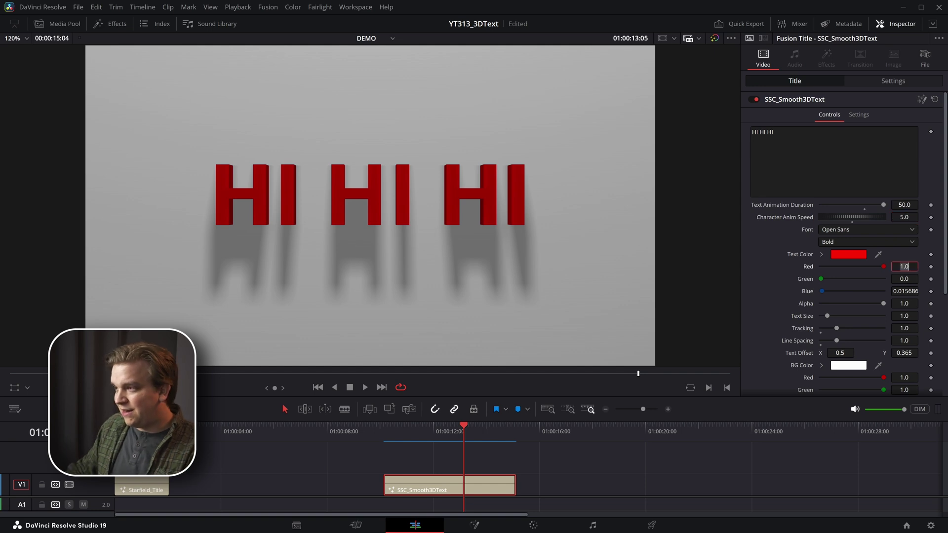
left_click(385, 430)
key("space")
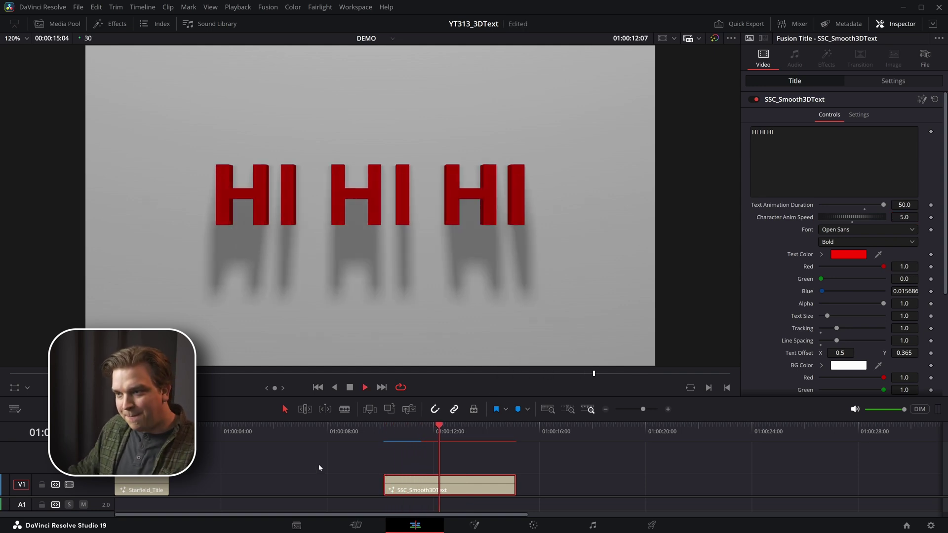
key("space")
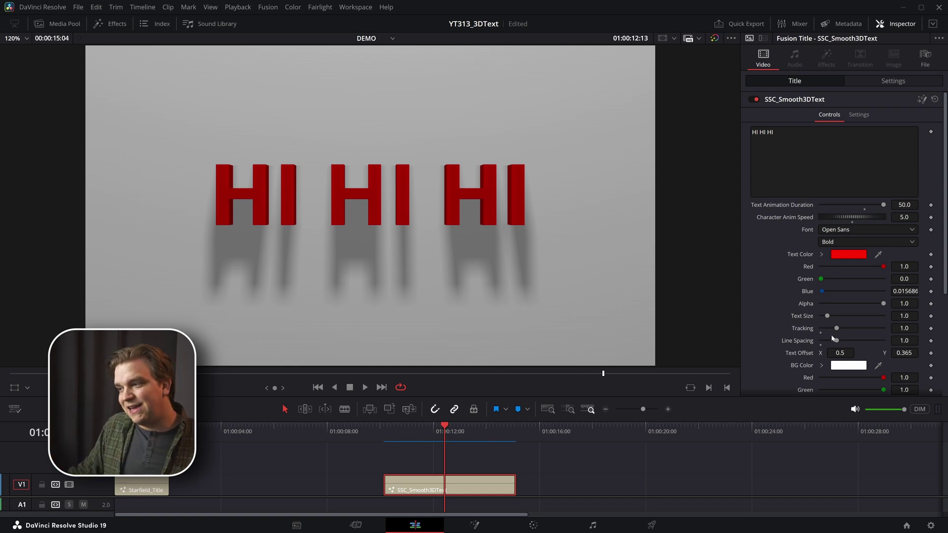
Step: Tighten Tracking to 0.945 and retype the title as two lines: LIKE AND / SUBSCRIBE
mouse_move(836, 328)
left_mouse_down()
mouse_move(845, 329)
mouse_move(835, 330)
left_mouse_up()
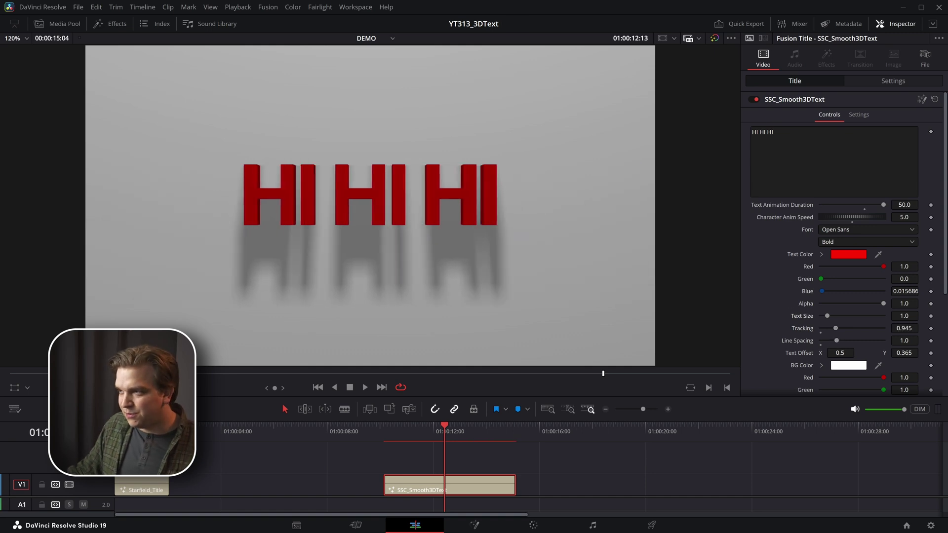
triple_click(770, 132)
type("LIKE")
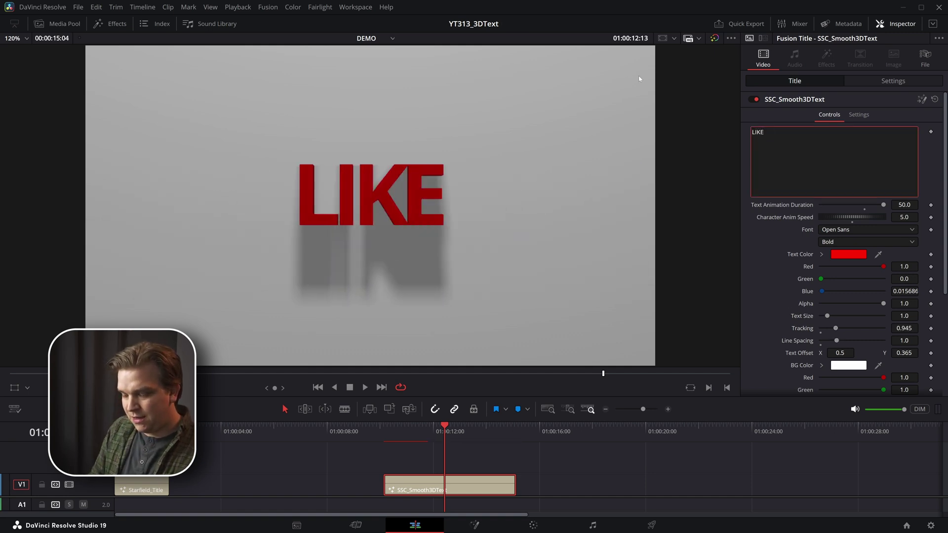
type(" AND")
key("Return")
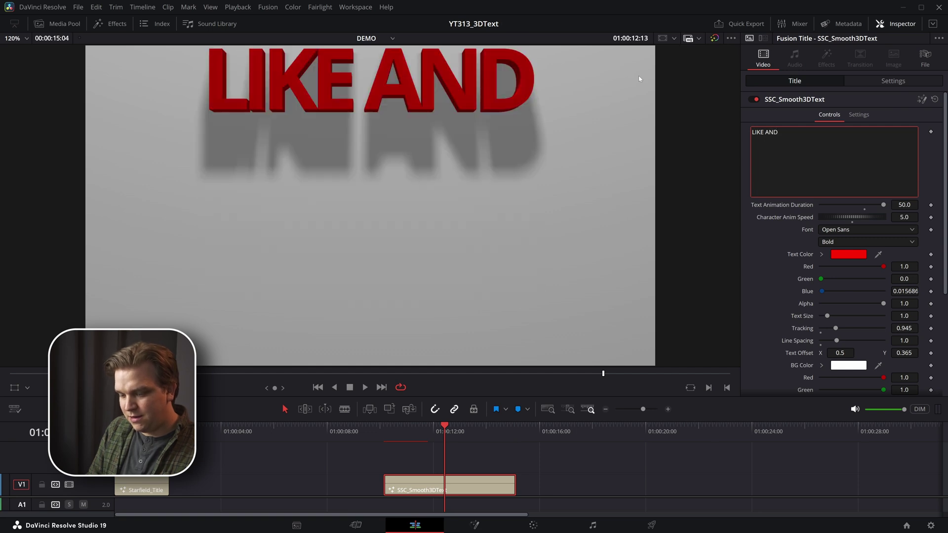
type("SUBSCRIBE")
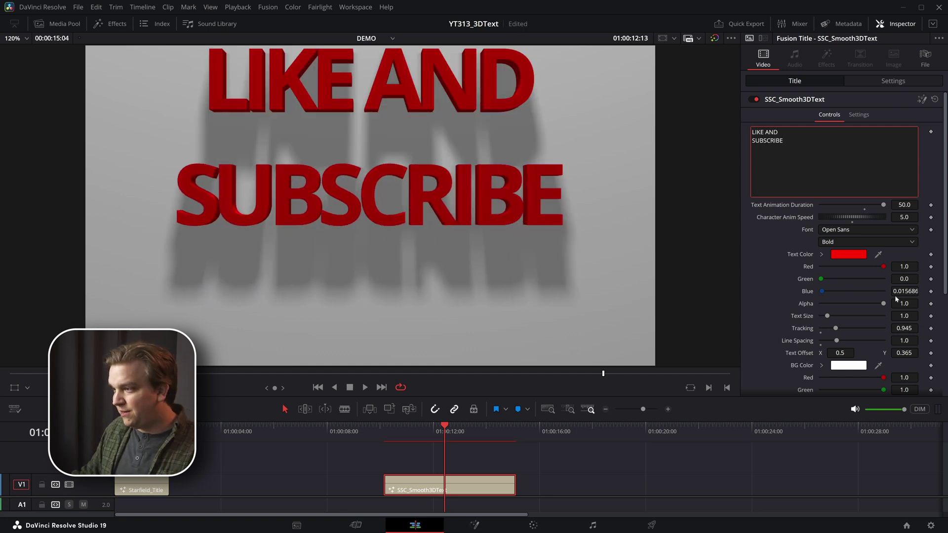
Step: Set Line Spacing to 0.794 and Text Offset Y to 0.034, then play the title
left_click_drag(910, 346, 907, 348)
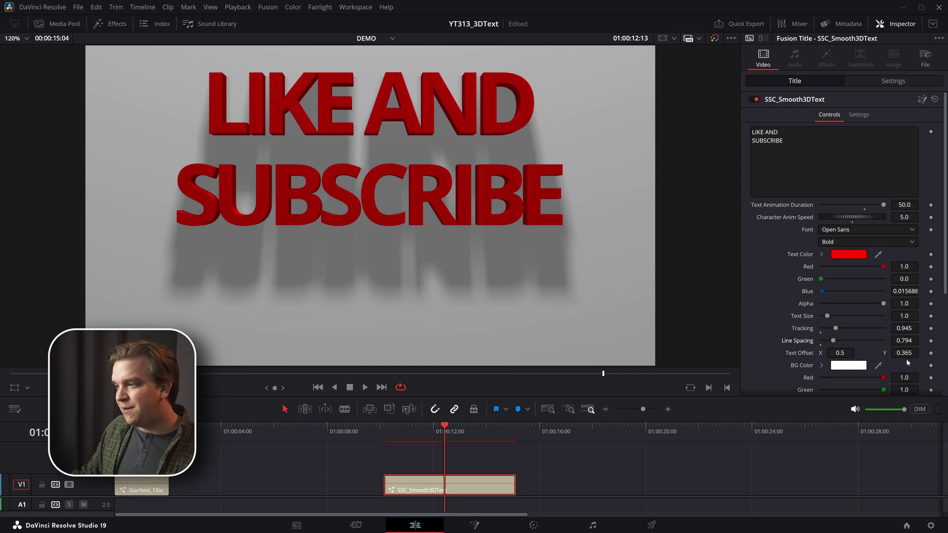
left_click_drag(904, 352, 871, 352)
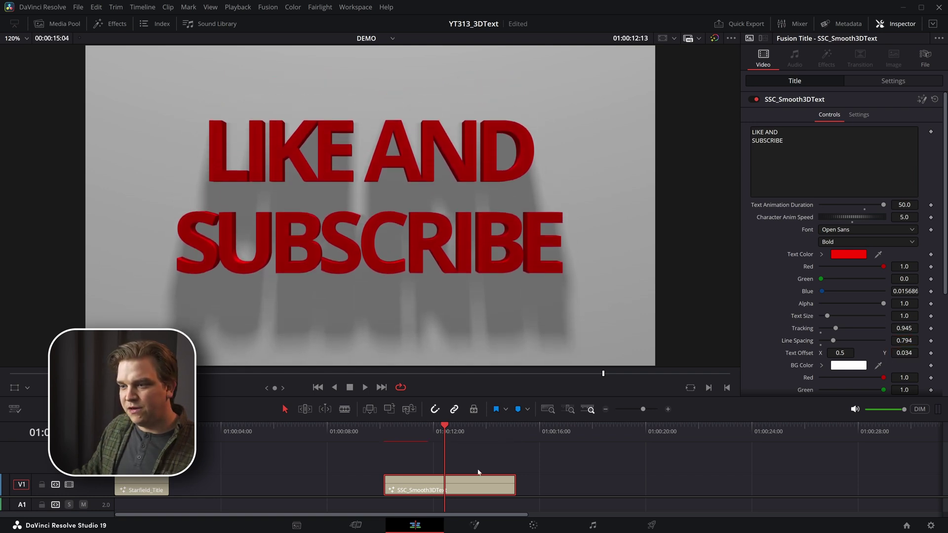
left_click_drag(402, 440, 382, 443)
key("space")
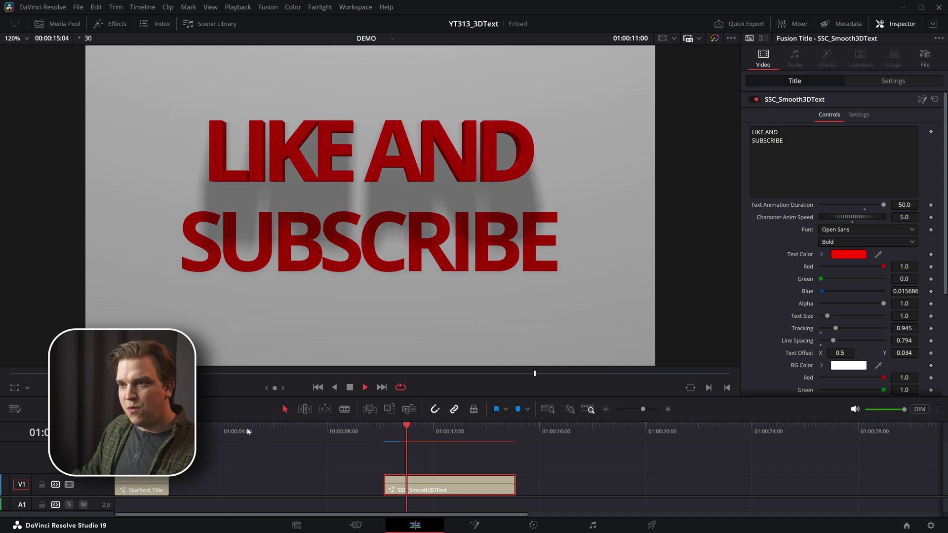
key("space")
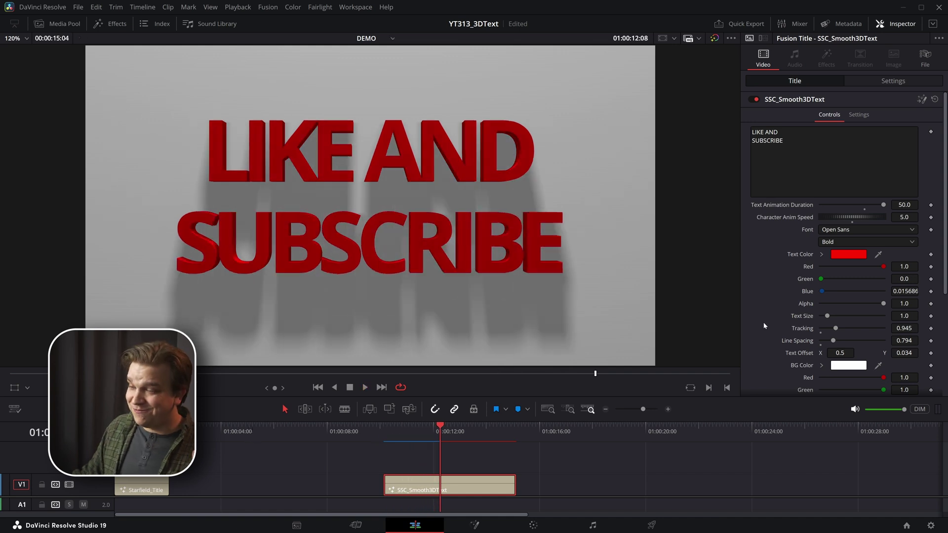
Step: Lower BG Color Green to about 0.76 for a pink background, keeping light intensity at 1.0
scroll(766, 321, "down", 2)
left_click_drag(882, 331, 870, 332)
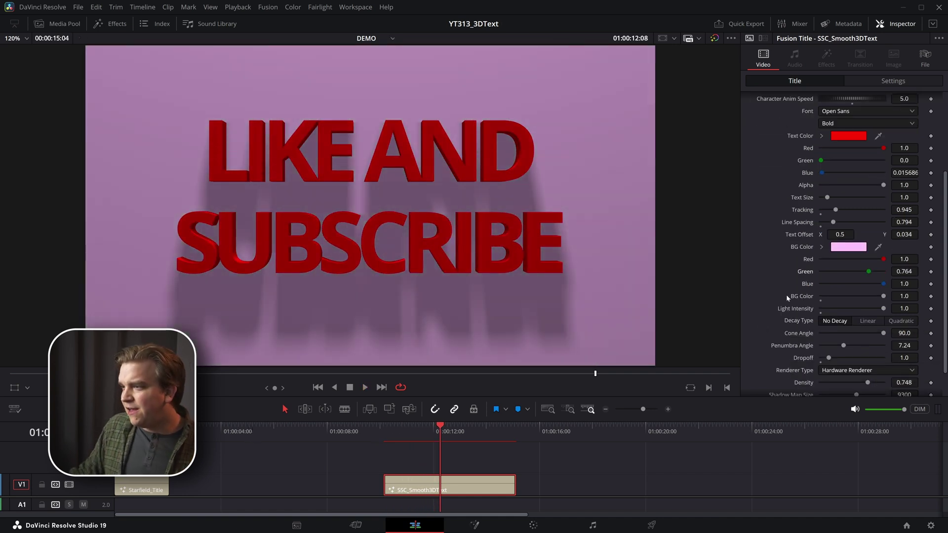
scroll(782, 312, "down", 2)
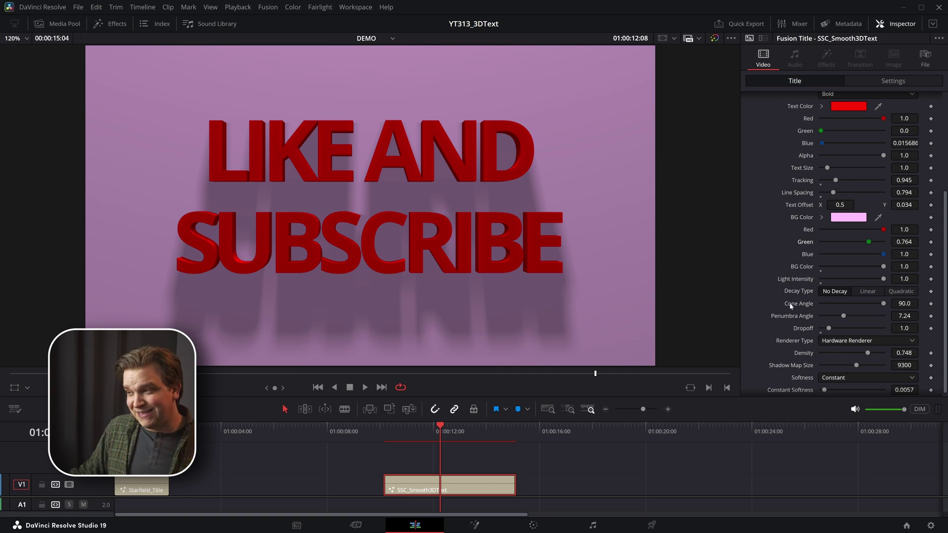
left_click_drag(888, 280, 847, 289)
double_click(844, 279)
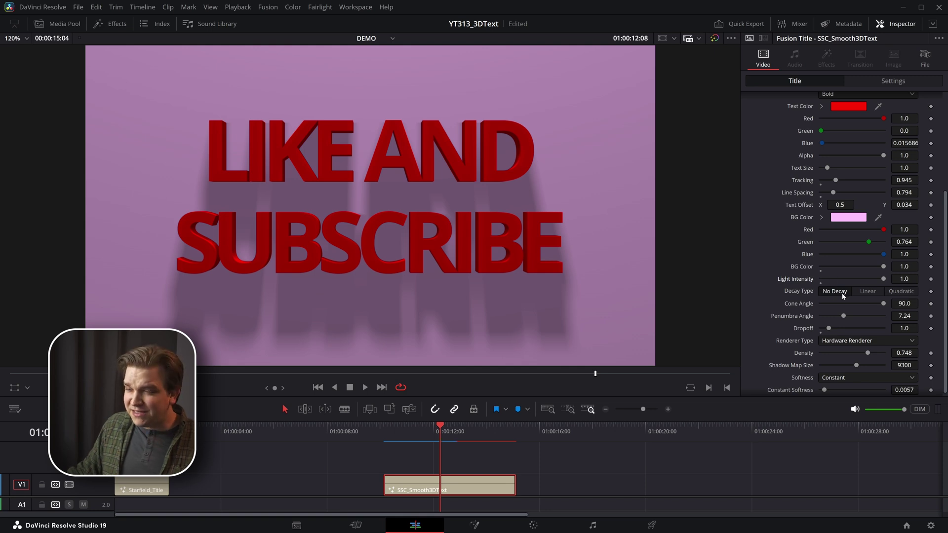
Step: Set the light's Decay Type to Quadratic and Light Intensity to 50
left_click(903, 294)
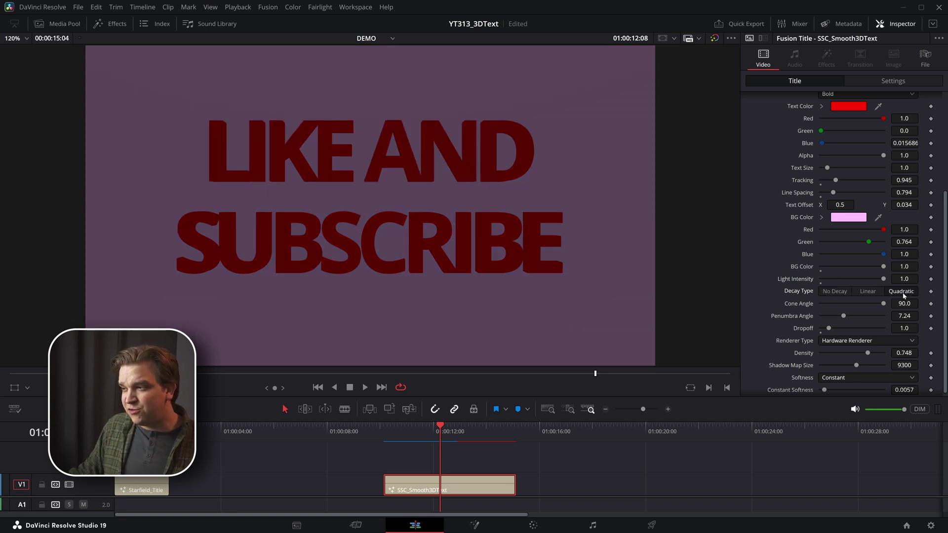
left_click(904, 279)
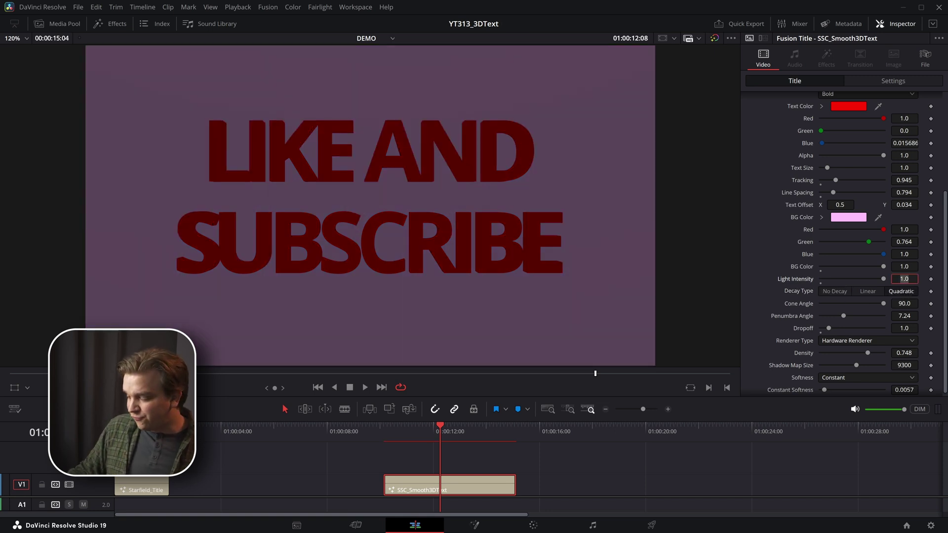
type("50")
key("Tab")
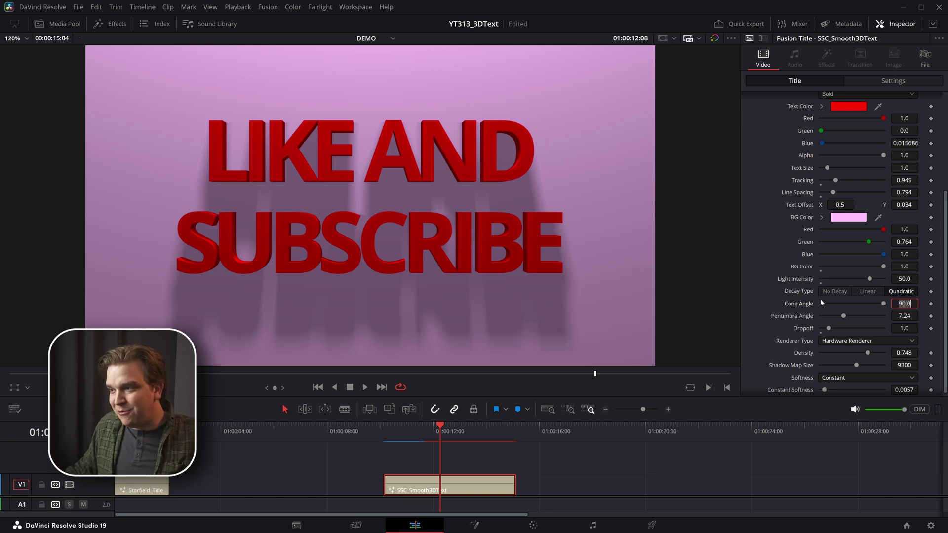
Step: Narrow the spotlight cone (angle 25.5, penumbra 4.88, dropoff 0) and set Shadow Density to 0.646
scroll(812, 310, "down", 1)
left_click_drag(883, 299, 839, 320)
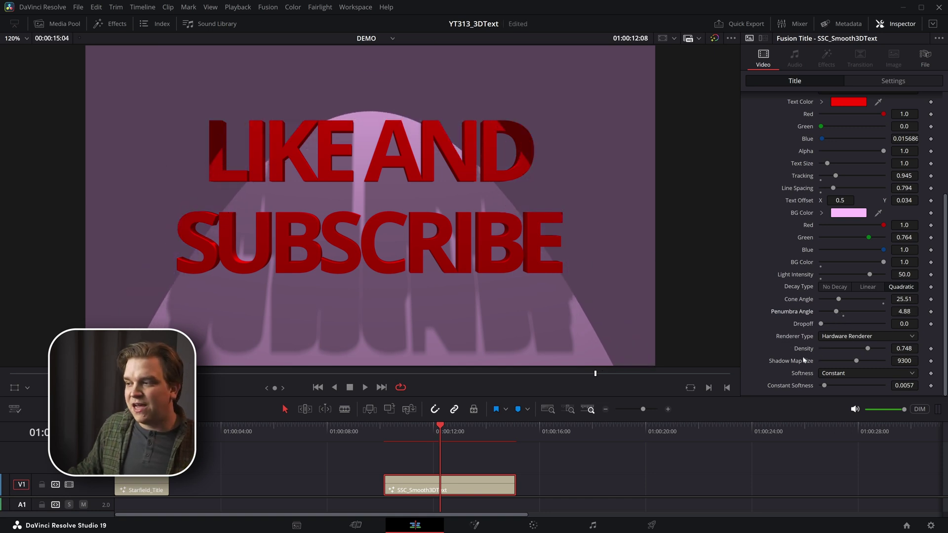
double_click(816, 350)
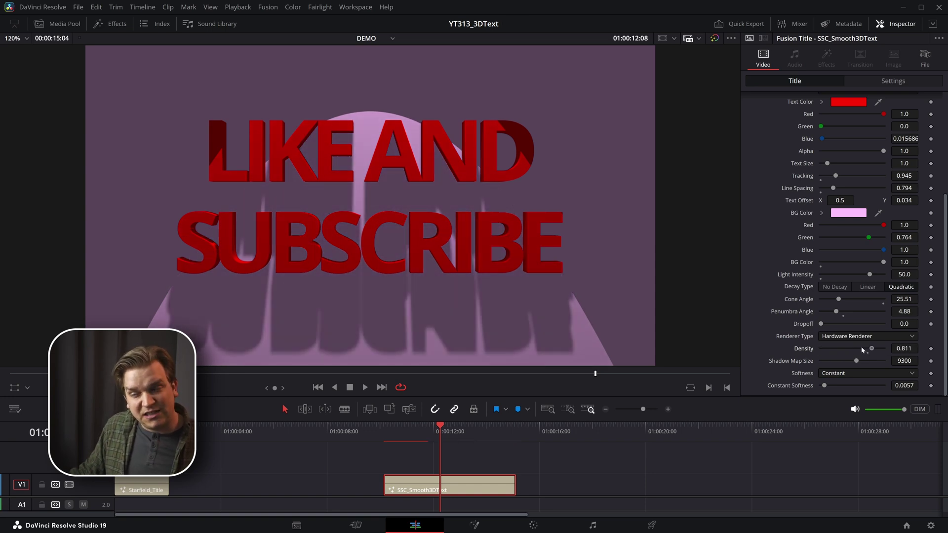
left_click_drag(821, 349, 861, 349)
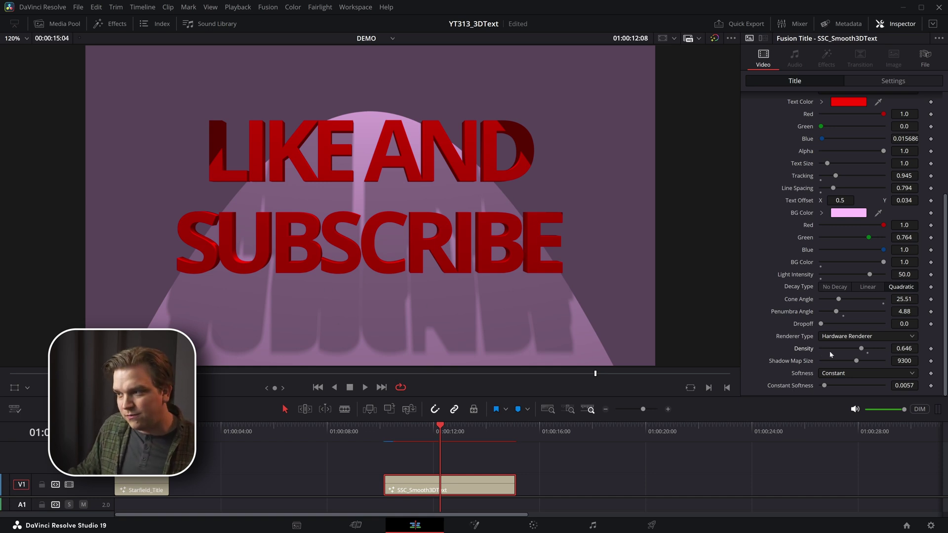
Step: Set the spotlight's Shadow Map Size to 2720 for smoother shadows
left_click_drag(854, 362, 817, 369)
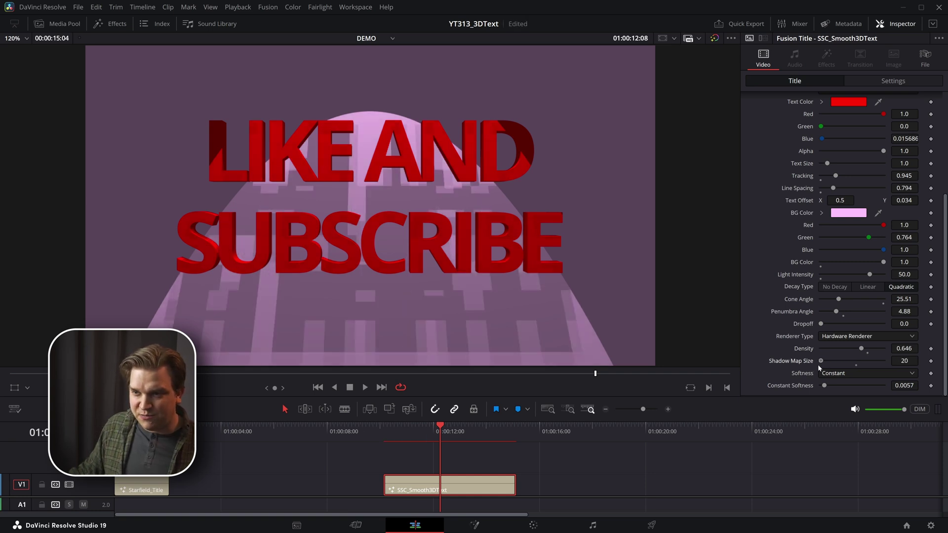
left_click_drag(821, 367, 830, 363)
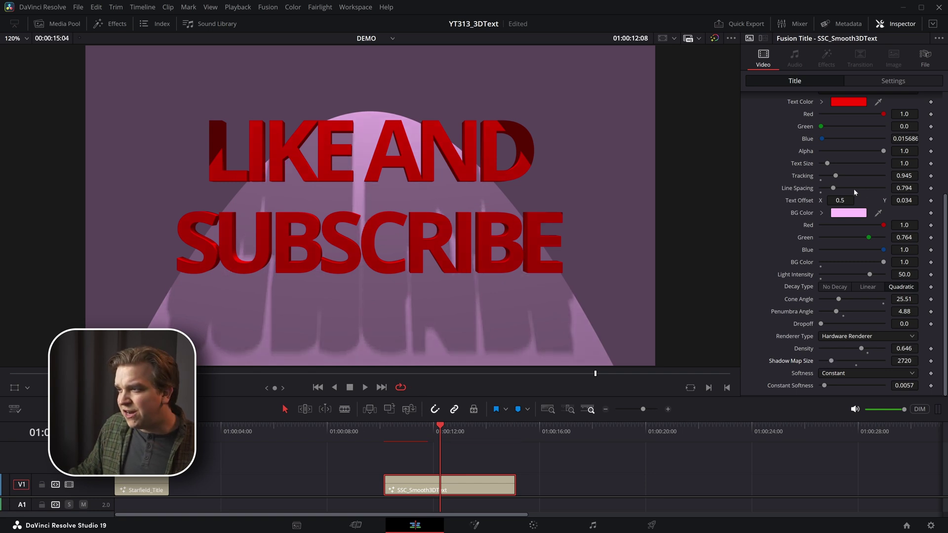
scroll(855, 190, "up", 3)
Step: Widen the spotlight Cone Angle to 33.31 with a 5.98 Penumbra Angle, and save the project
scroll(880, 296, "down", 2)
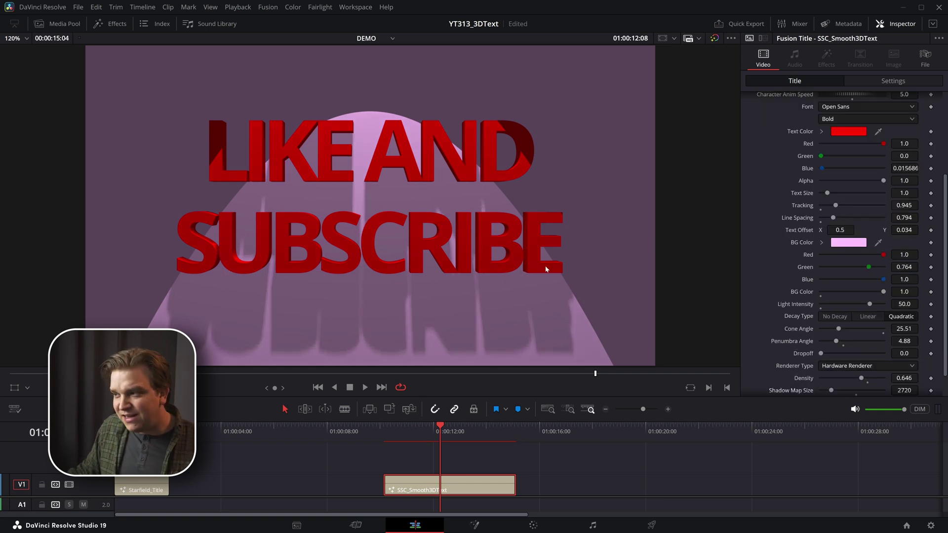
left_click_drag(838, 329, 840, 347)
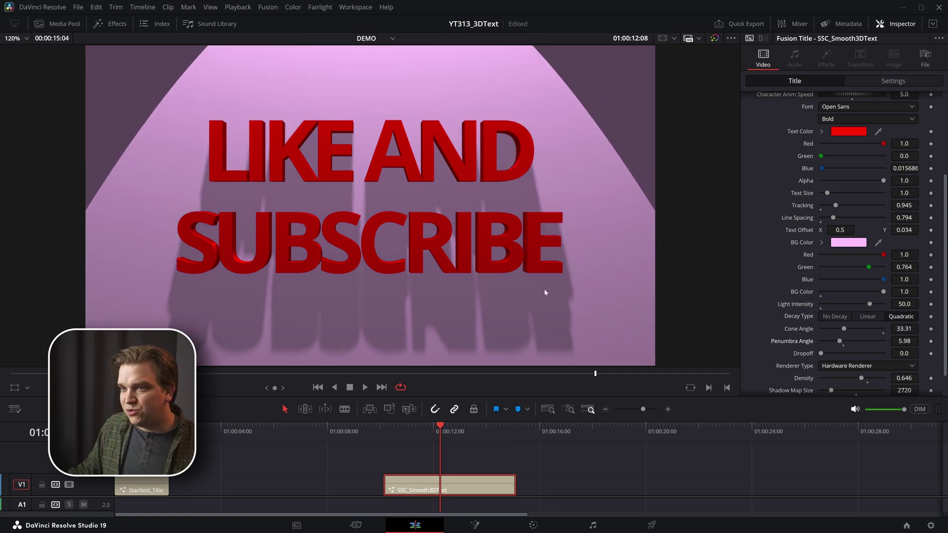
key("ctrl+s")
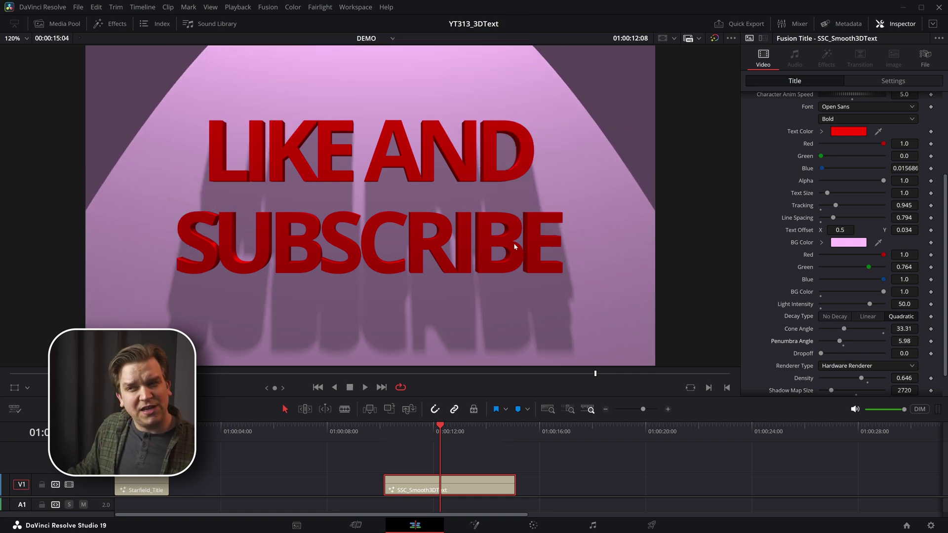
Step: Scroll the Inspector down to the shadow Constant Softness setting
scroll(778, 362, "down", 2)
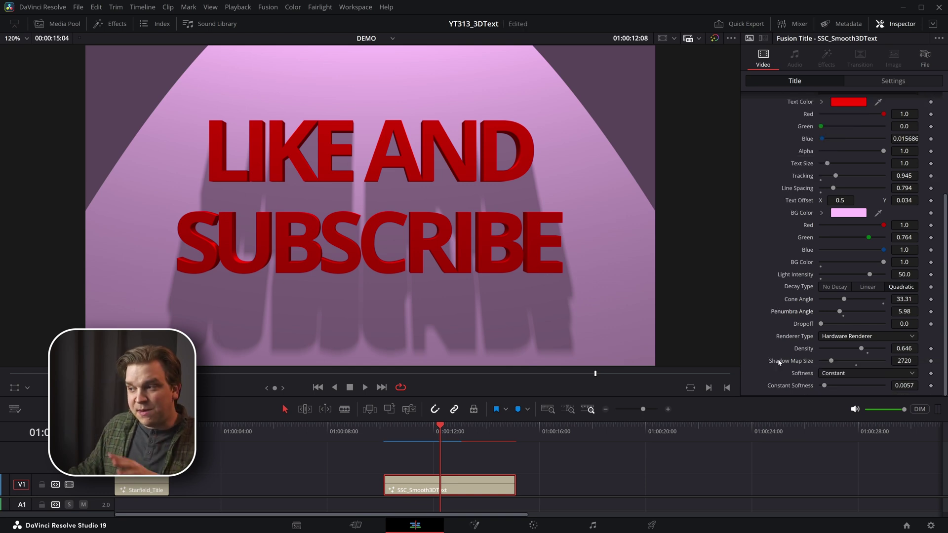